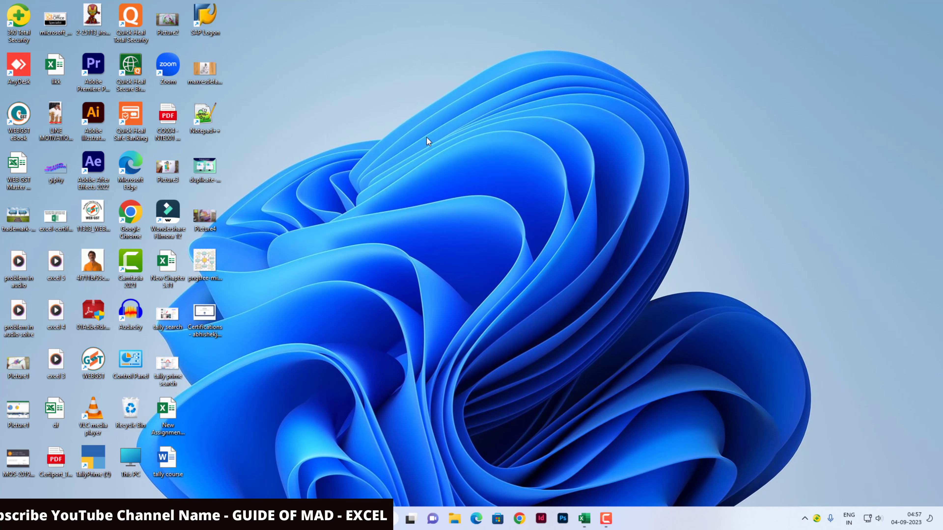
Step: Bring up the Excel workbook and look over the mixed-format dates in C2:C8
{"action": "left_click", "coordinate": [584, 519]}
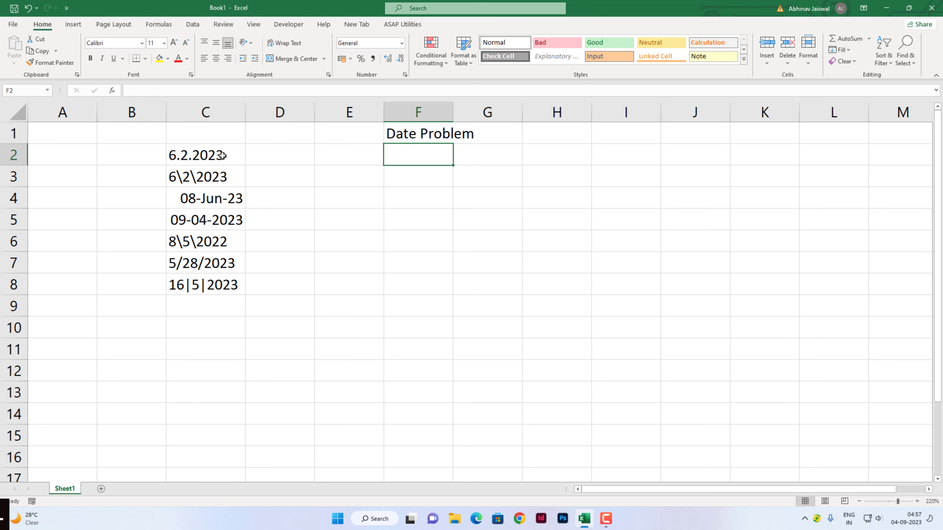
{"action": "left_click_drag", "start_coordinate": [222, 155], "coordinate": [230, 277]}
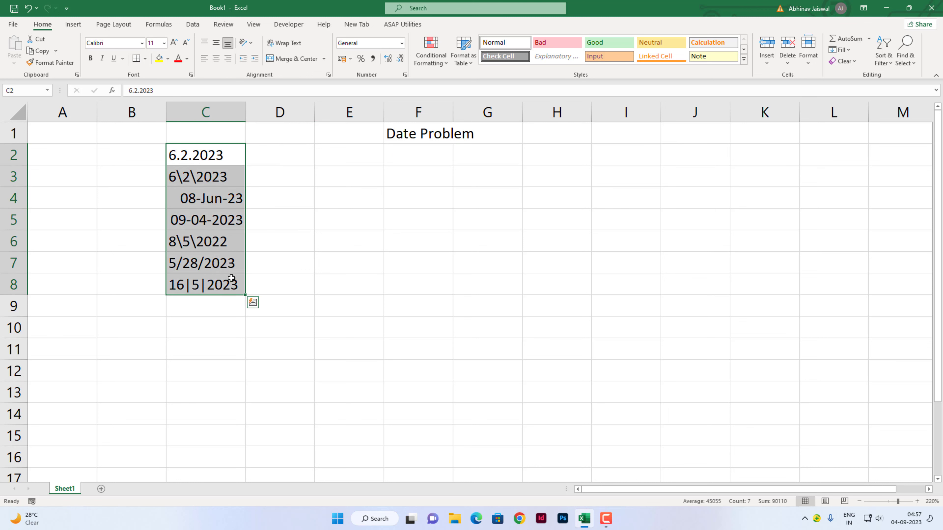
{"action": "left_click", "coordinate": [316, 250]}
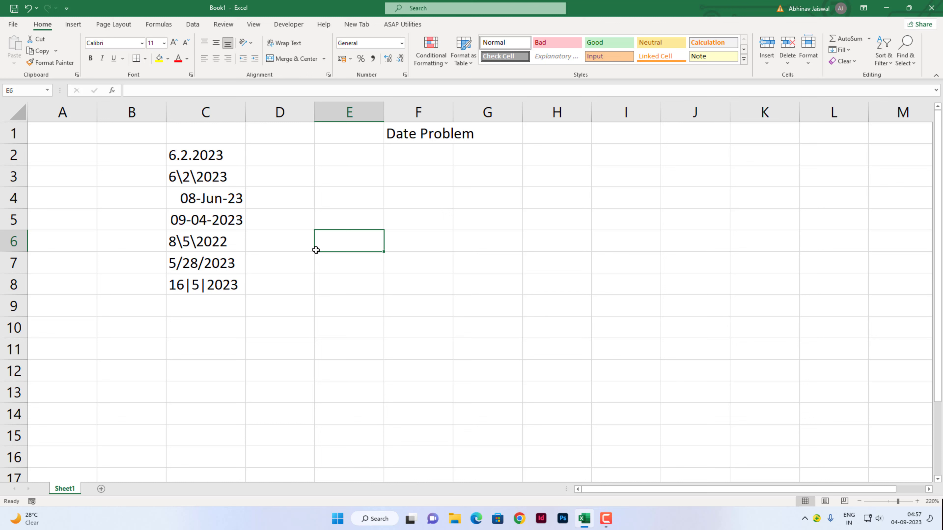
Step: Enter the header 'Date' in C1 and add a filter dropdown to it
{"action": "left_click", "coordinate": [202, 140]}
{"action": "type", "text": "Date"}
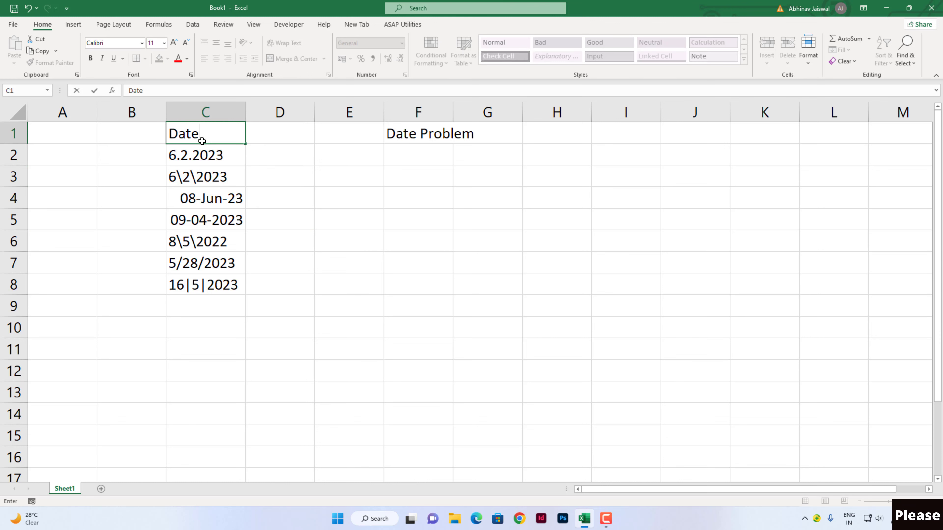
{"action": "key", "text": "Return"}
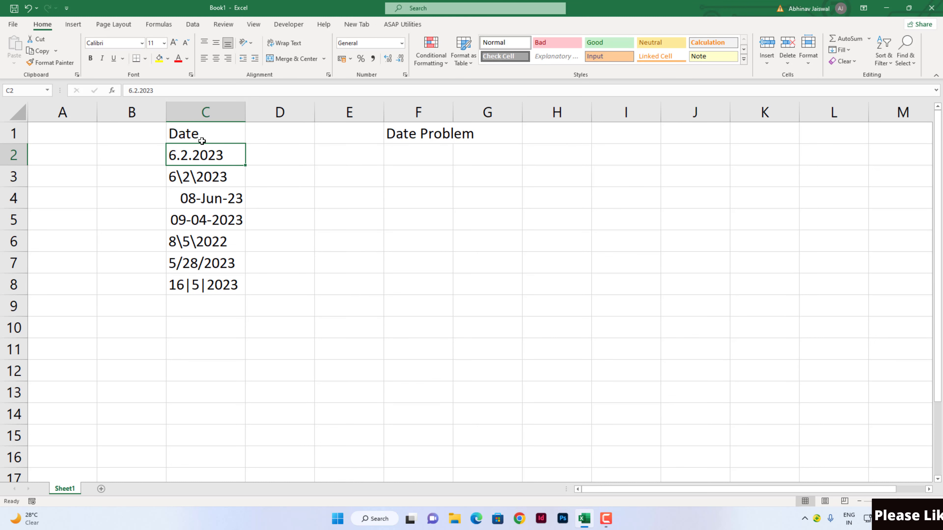
{"action": "left_click", "coordinate": [202, 141]}
{"action": "key", "text": "Return"}
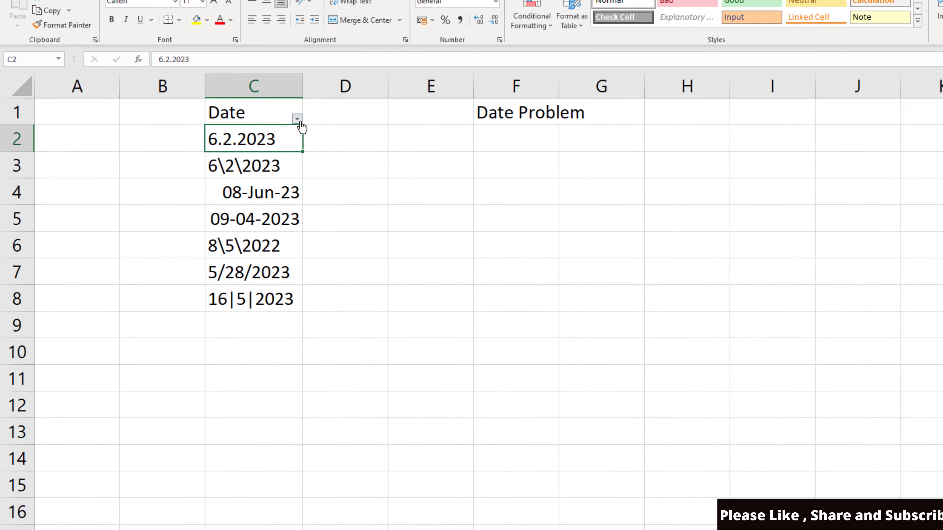
{"action": "left_click", "coordinate": [241, 139]}
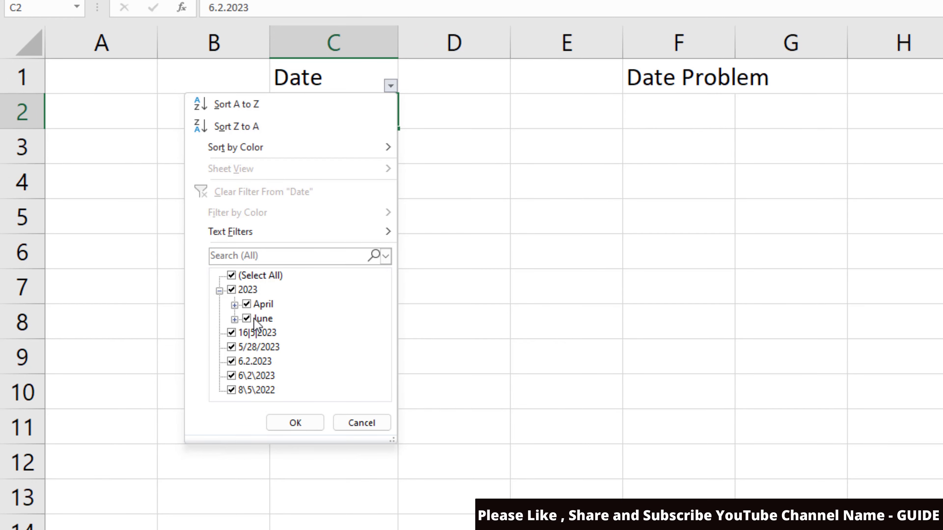
{"action": "left_click", "coordinate": [234, 305]}
{"action": "left_click", "coordinate": [234, 305]}
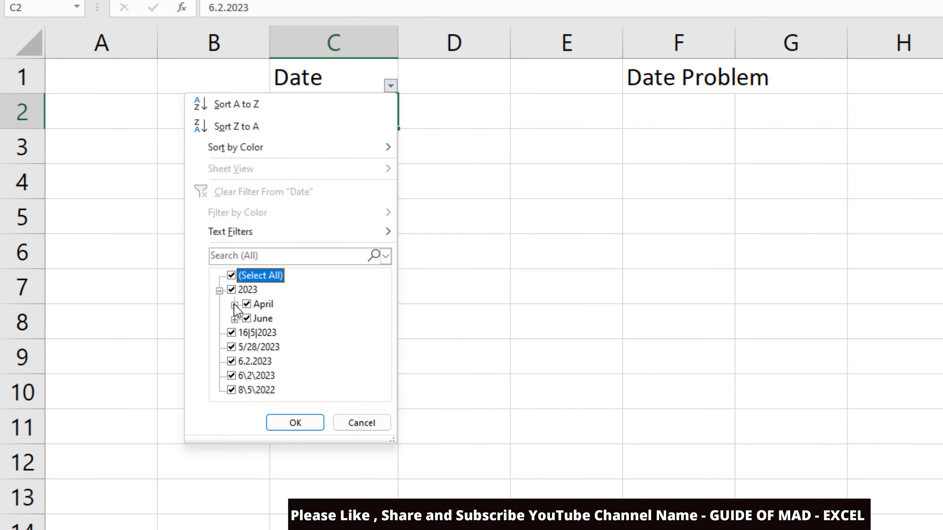
{"action": "left_click", "coordinate": [235, 319]}
{"action": "left_click", "coordinate": [235, 320]}
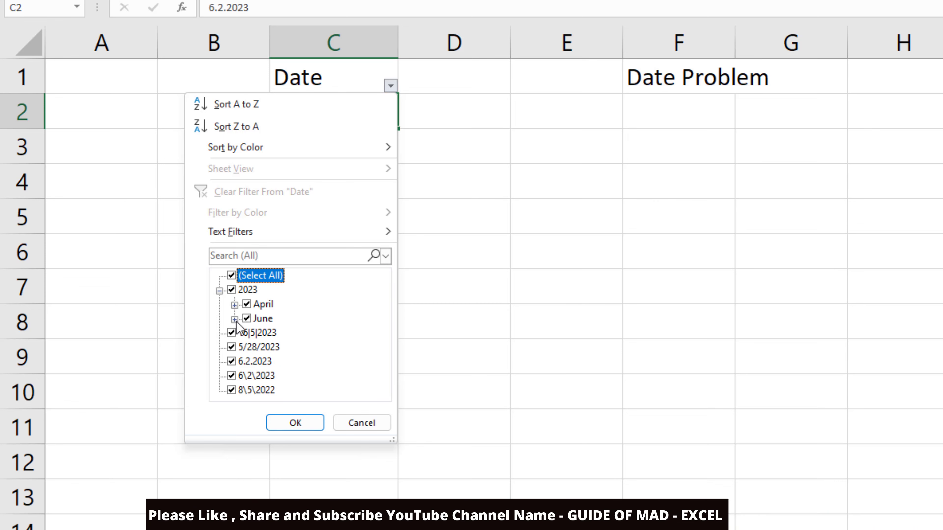
{"action": "left_click", "coordinate": [362, 427]}
{"action": "left_click", "coordinate": [303, 188]}
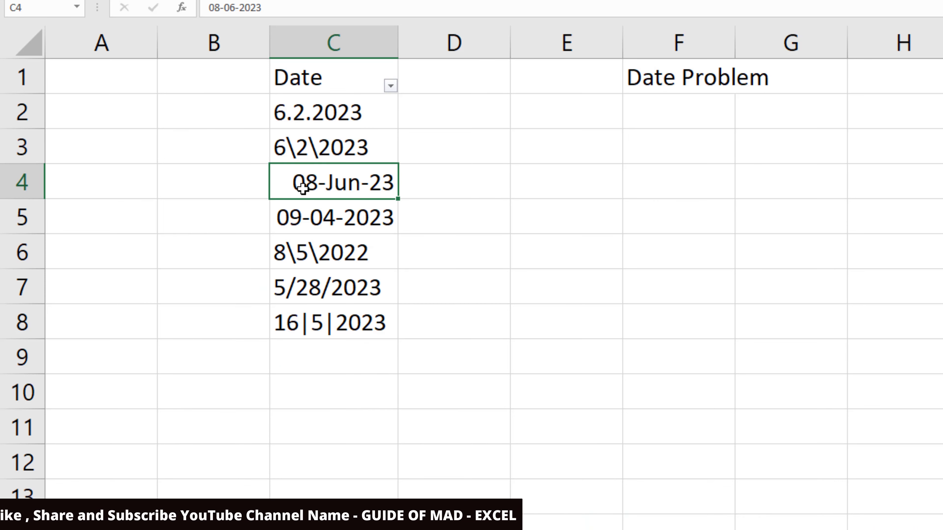
{"action": "left_click", "coordinate": [313, 215]}
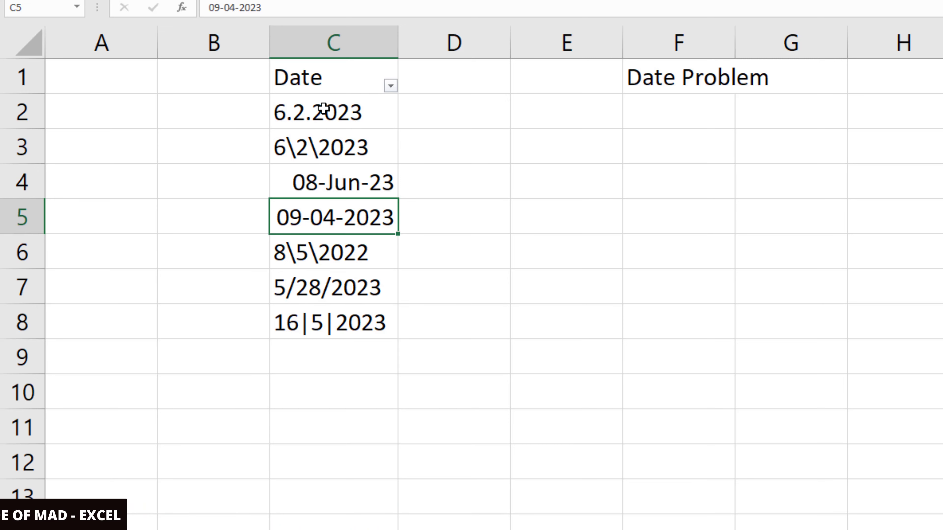
{"action": "left_click_drag", "start_coordinate": [323, 108], "coordinate": [331, 315]}
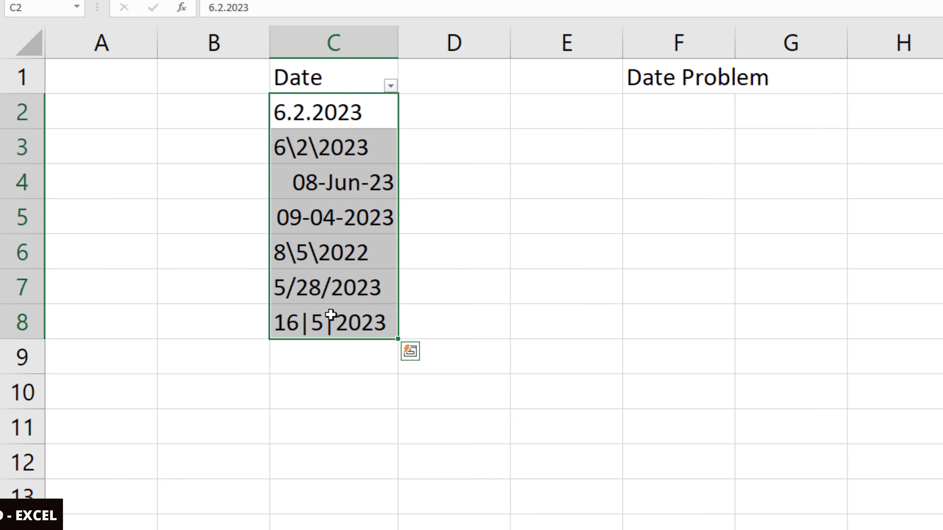
Step: Run Text to Columns on the selected dates with the DMY date column format
{"action": "left_click", "coordinate": [249, 32]}
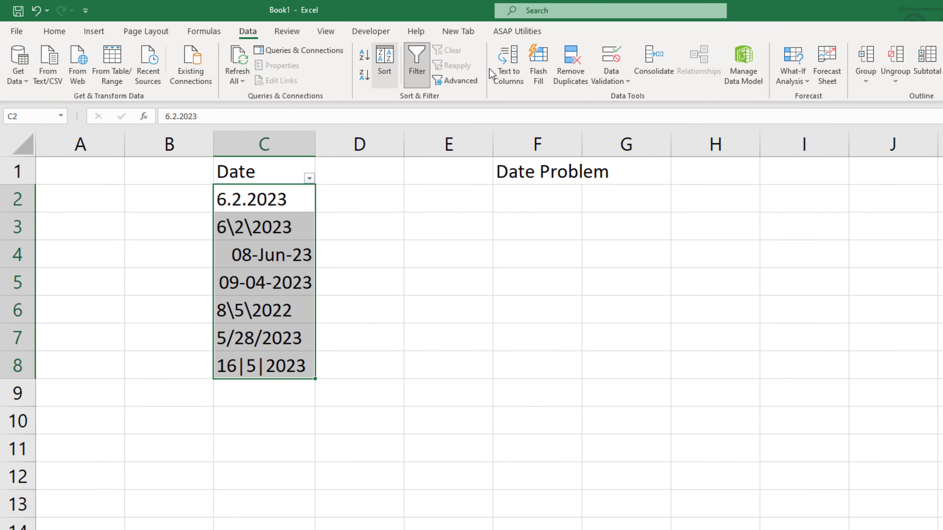
{"action": "left_click", "coordinate": [522, 76]}
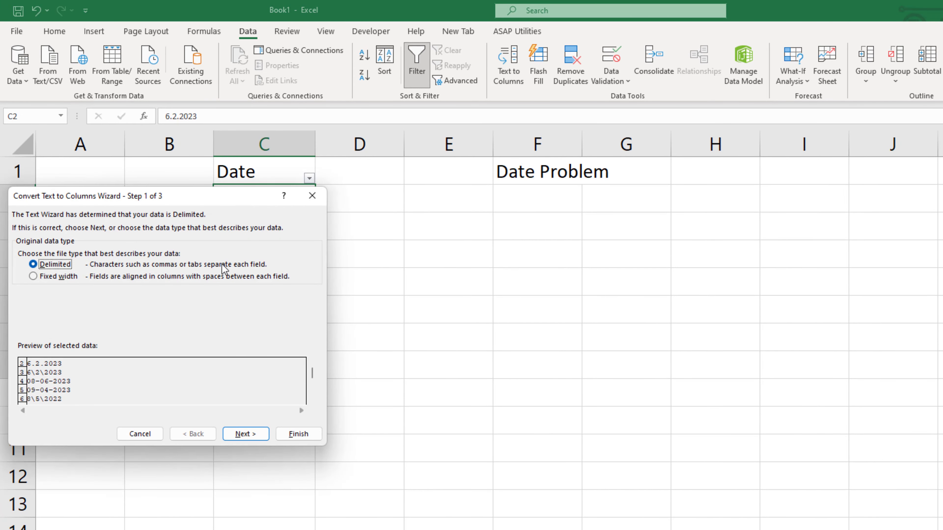
{"action": "left_click_drag", "start_coordinate": [171, 196], "coordinate": [530, 184]}
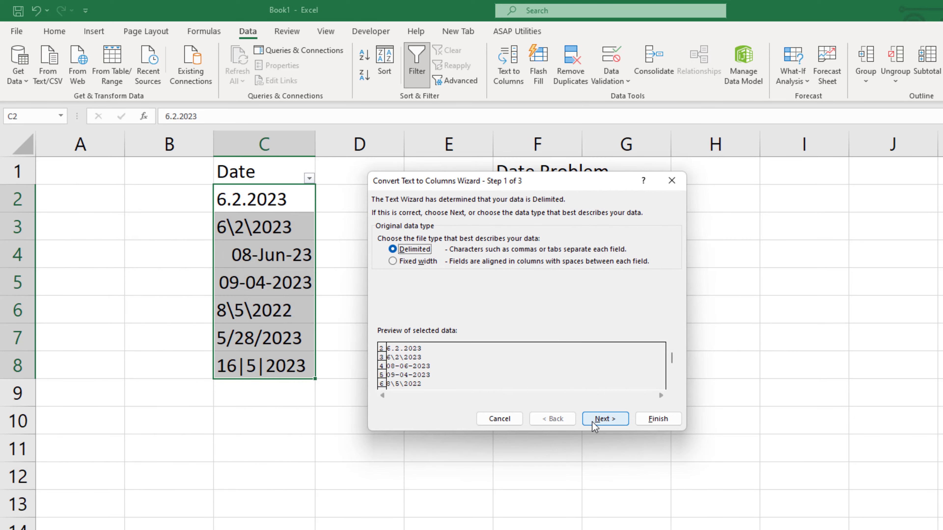
{"action": "left_click", "coordinate": [599, 420]}
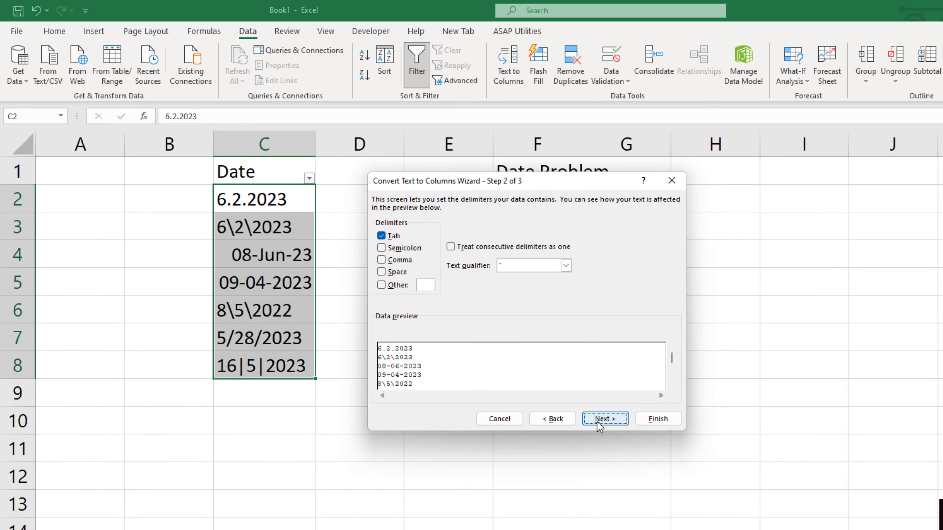
{"action": "left_click", "coordinate": [600, 420]}
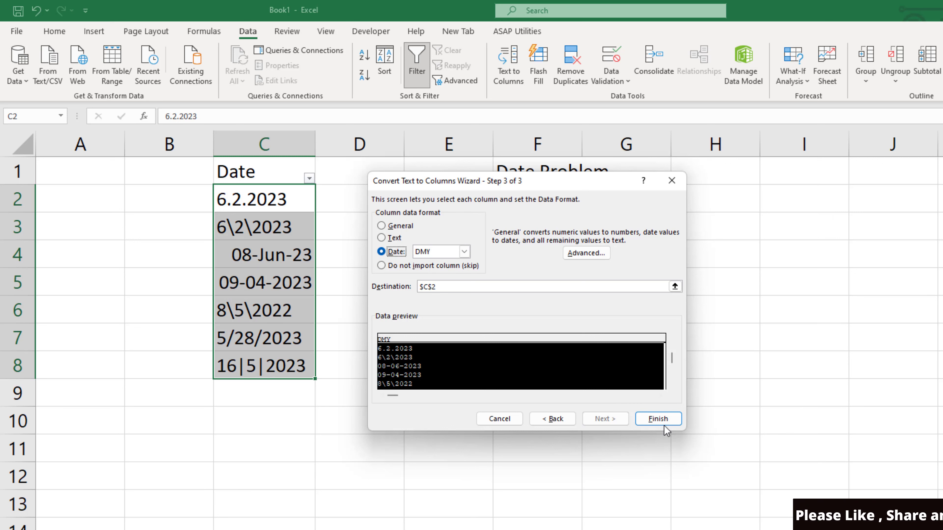
{"action": "left_click", "coordinate": [658, 419]}
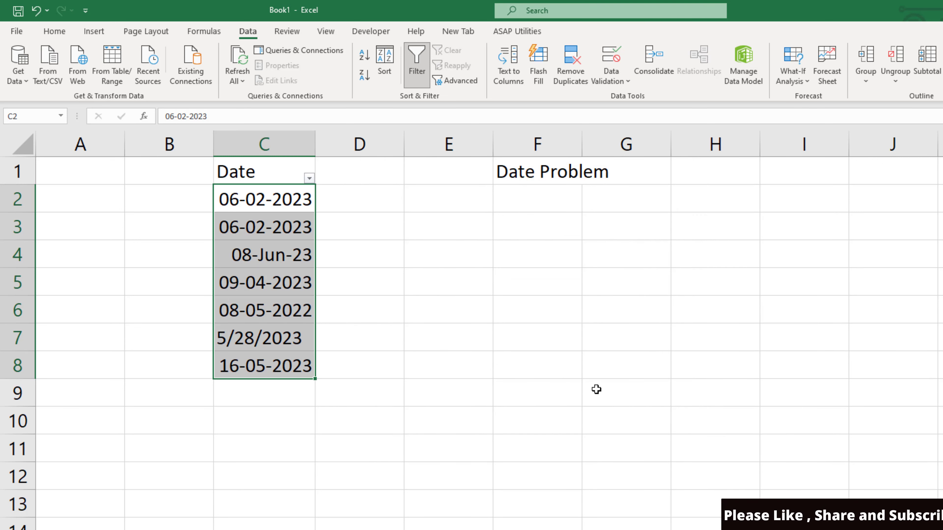
{"action": "left_click", "coordinate": [266, 340]}
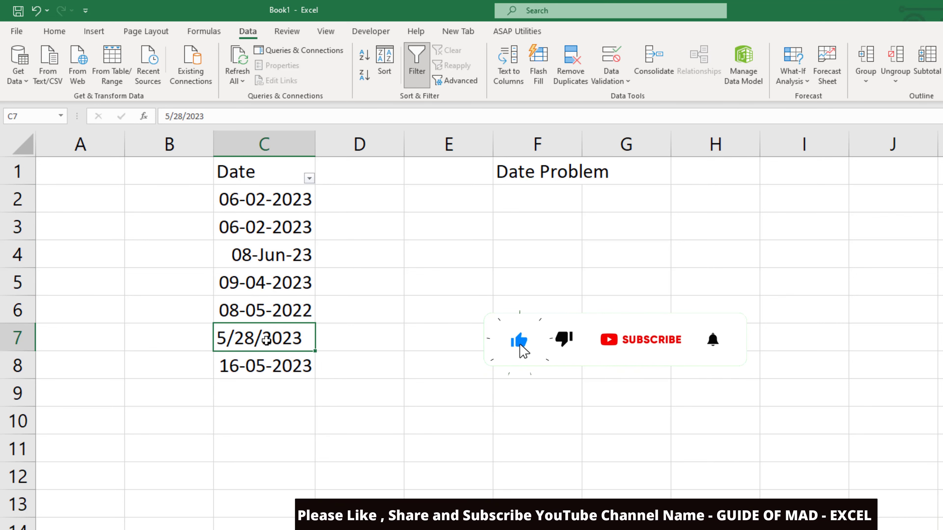
{"action": "left_click", "coordinate": [284, 176]}
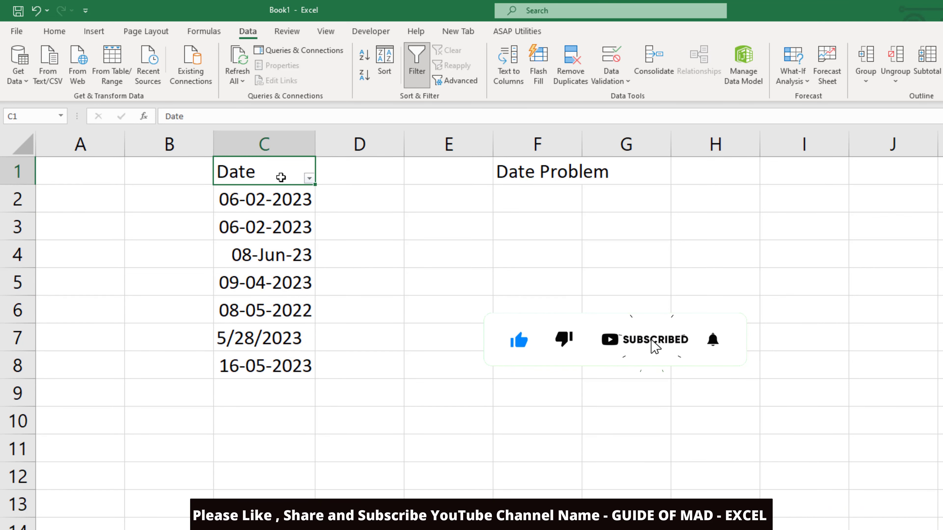
{"action": "left_click", "coordinate": [309, 178]}
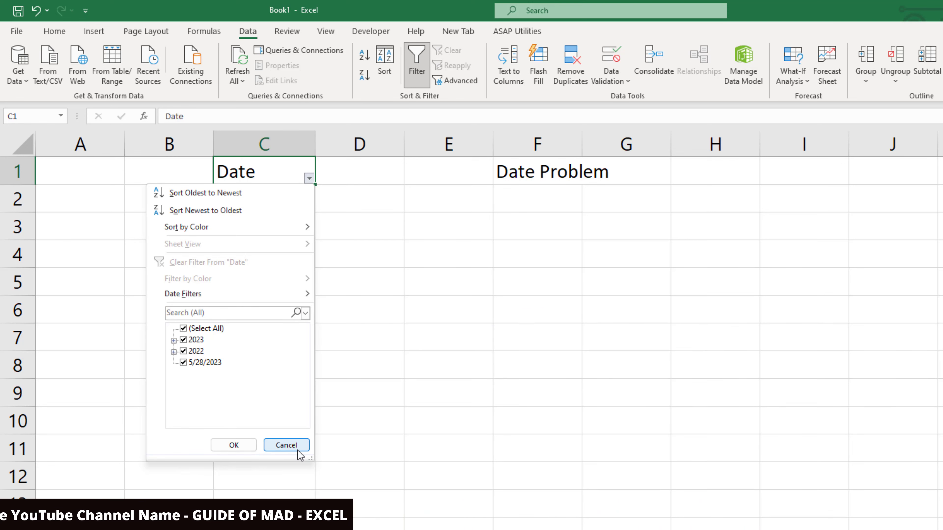
{"action": "left_click", "coordinate": [286, 445]}
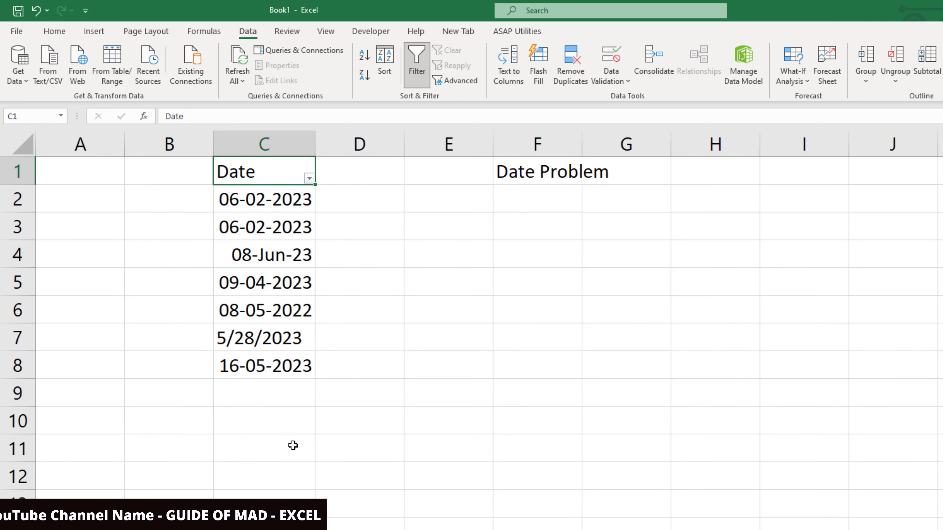
{"action": "left_click", "coordinate": [236, 347]}
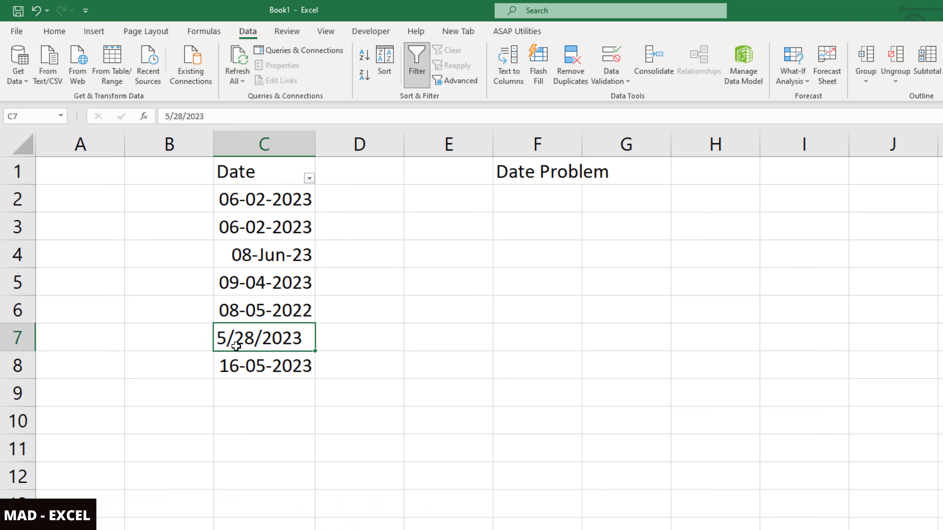
Step: Undo the last change, then filter the Date column to show only 5/28/2023
{"action": "key", "text": "ctrl+z"}
{"action": "left_click", "coordinate": [338, 320]}
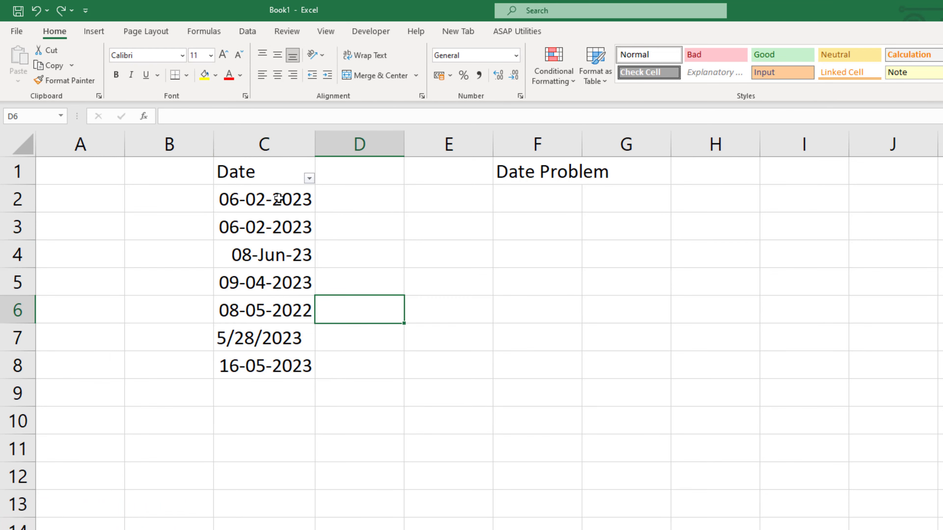
{"action": "left_click", "coordinate": [288, 174]}
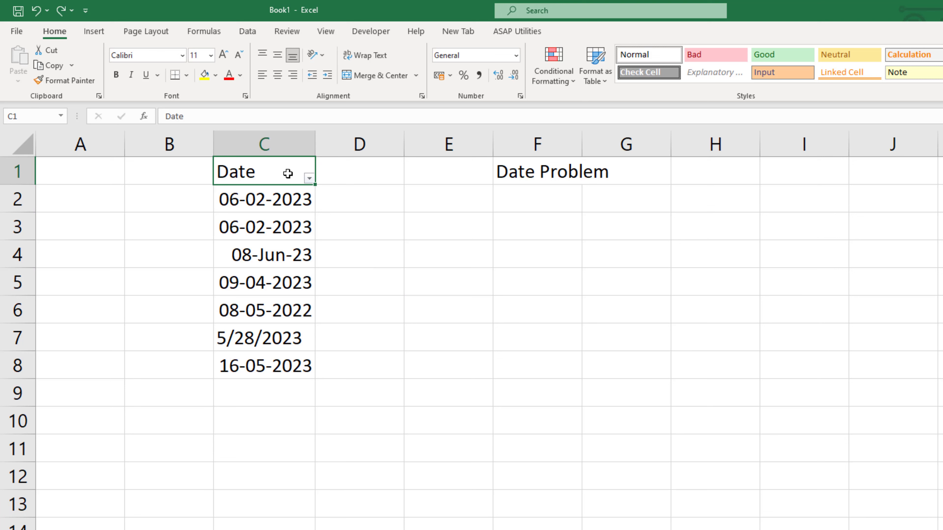
{"action": "left_click", "coordinate": [308, 180]}
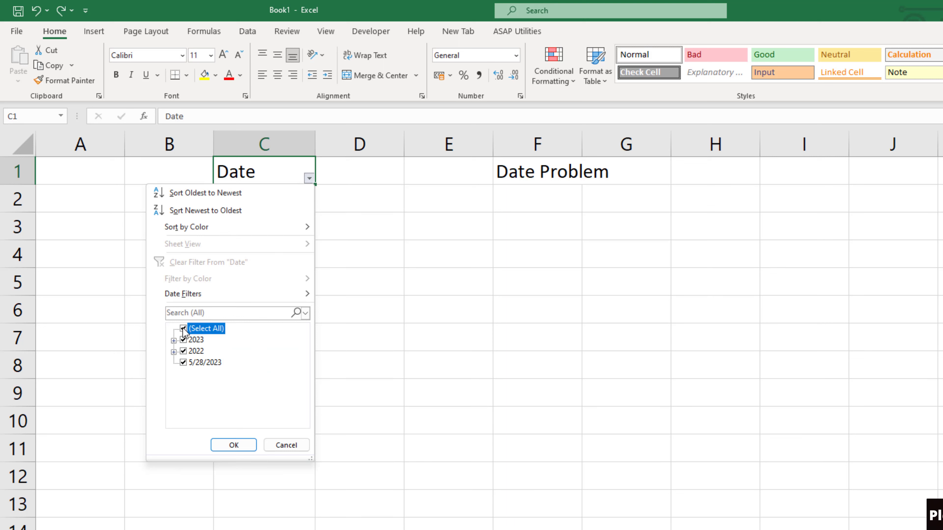
{"action": "left_click", "coordinate": [181, 364]}
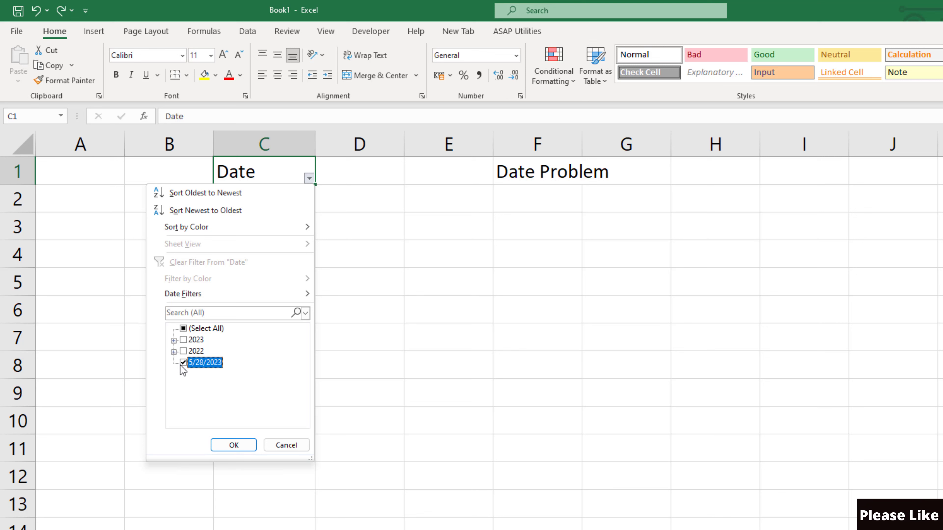
{"action": "left_click", "coordinate": [234, 446]}
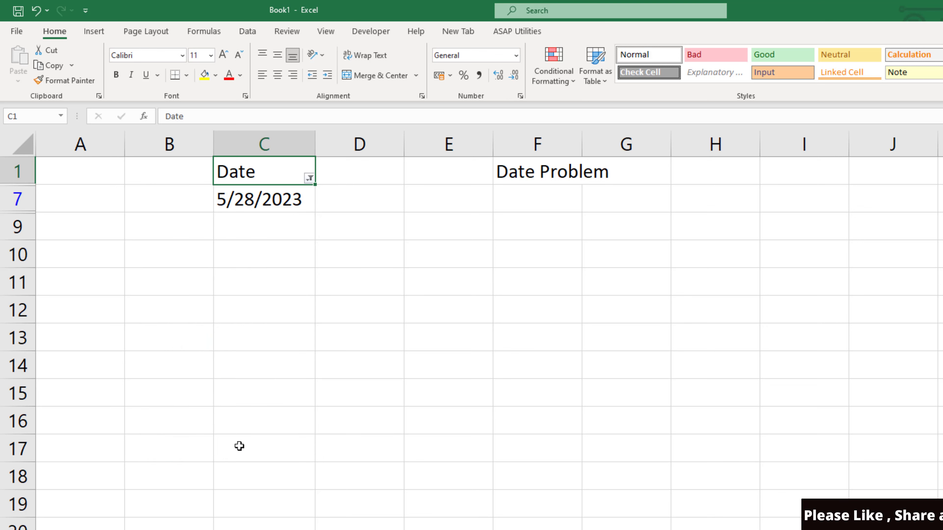
{"action": "left_click", "coordinate": [271, 204]}
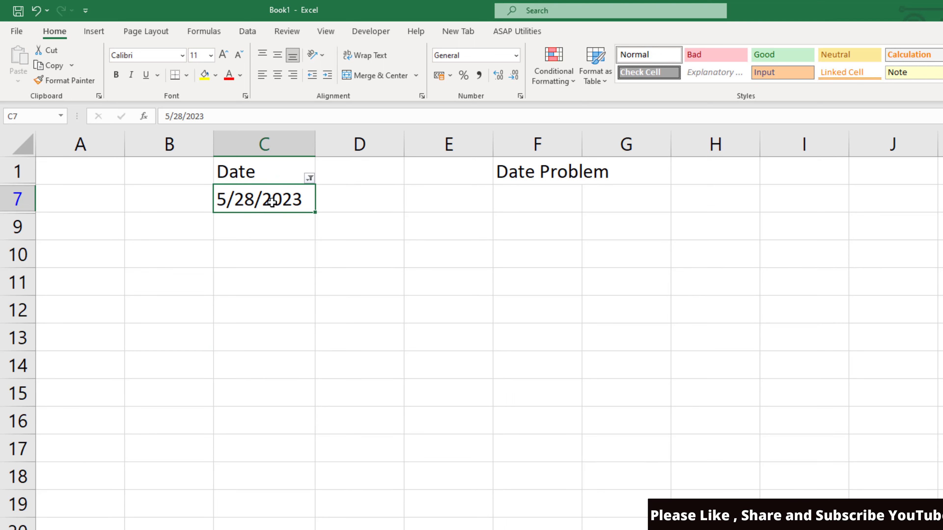
{"action": "left_click", "coordinate": [257, 230]}
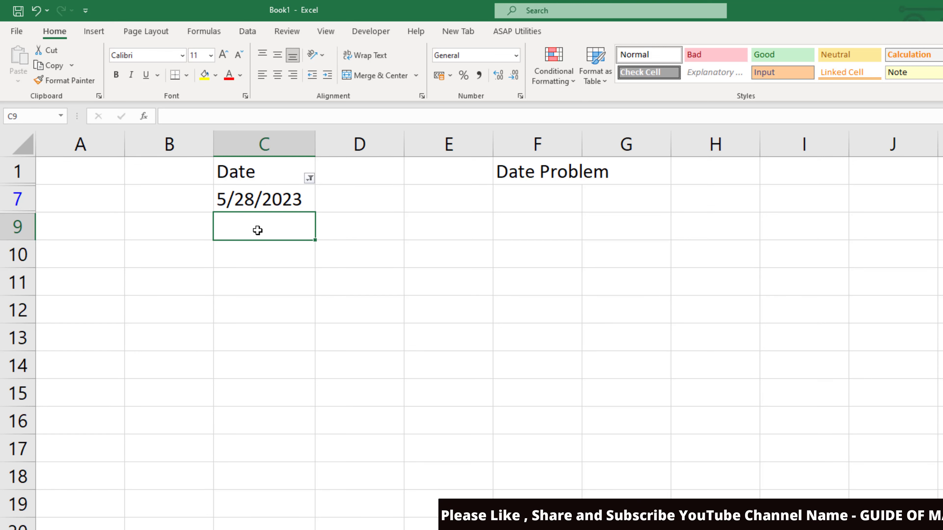
Step: Enter 2/16/2023 in C9 and select the visible dates from C7 downward
{"action": "type", "text": "2/16/2023"}
{"action": "key", "text": "Return"}
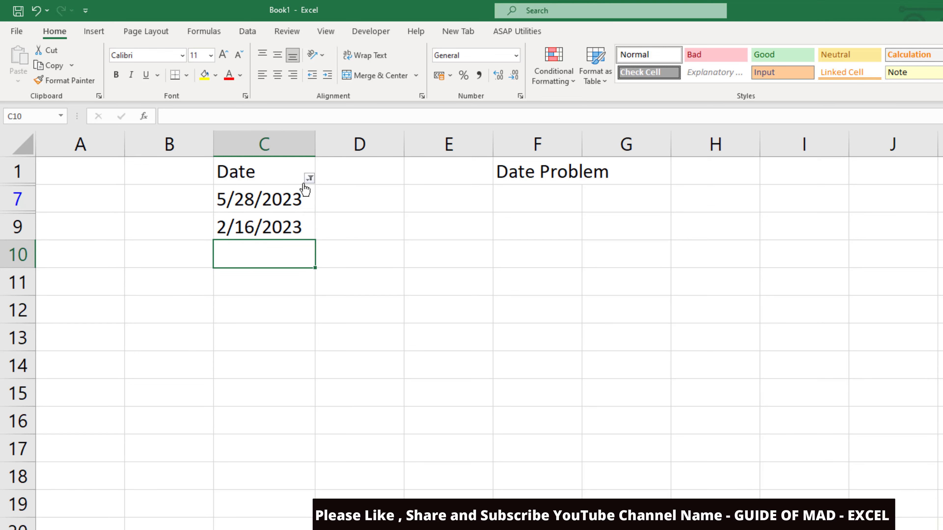
{"action": "mouse_move", "coordinate": [290, 200]}
{"action": "left_mouse_down"}
{"action": "mouse_move", "coordinate": [283, 243]}
{"action": "mouse_move", "coordinate": [280, 234]}
{"action": "left_mouse_up"}
Step: Clear the filter, convert the selected text to DMY dates, and select C2:C9
{"action": "left_click", "coordinate": [247, 31]}
{"action": "left_click", "coordinate": [447, 50]}
{"action": "left_click", "coordinate": [508, 65]}
{"action": "left_click", "coordinate": [264, 337]}
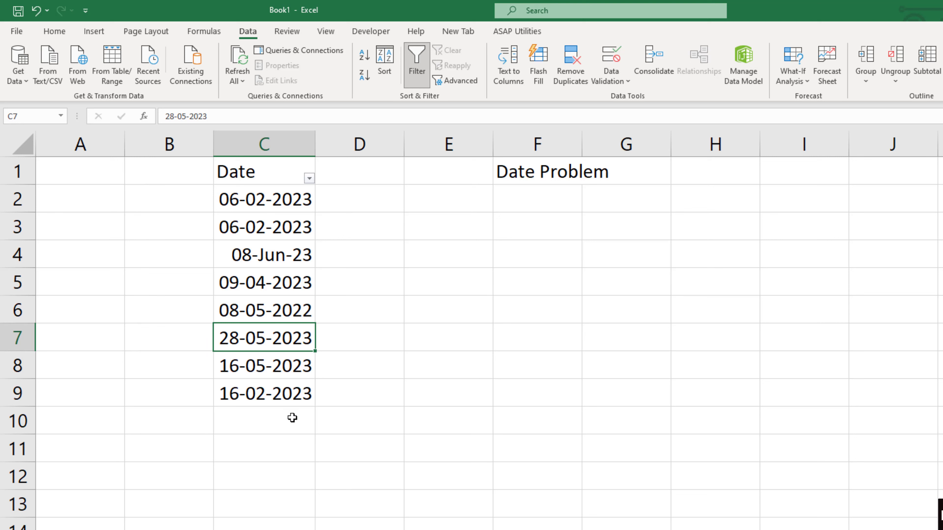
{"action": "left_click", "coordinate": [272, 292]}
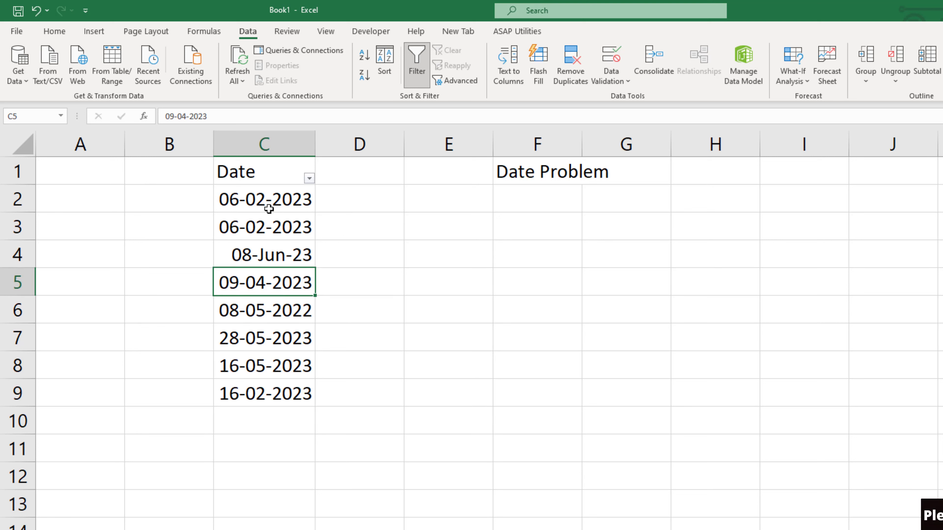
{"action": "left_click_drag", "start_coordinate": [266, 198], "coordinate": [282, 390]}
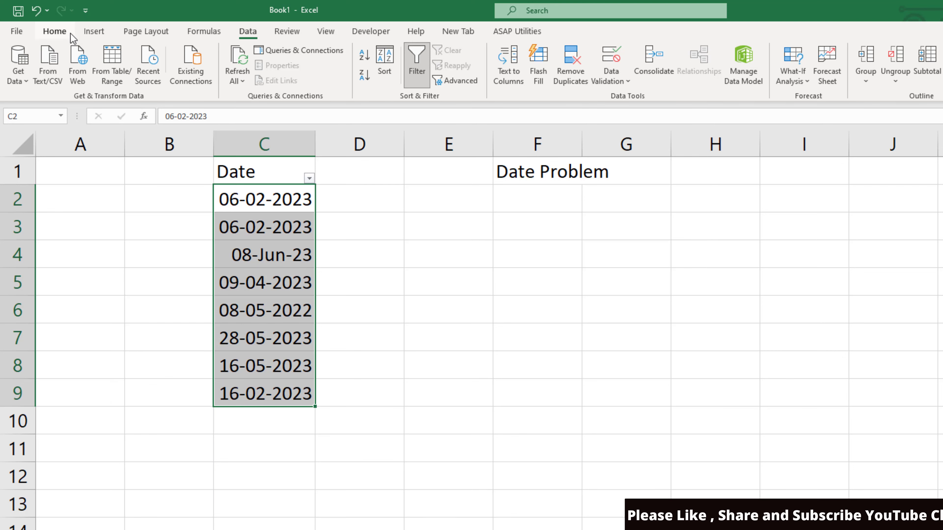
Step: Apply the 14-03-2012 (dd-mm-yyyy) date format to C2:C9 through Format Cells
{"action": "left_click", "coordinate": [59, 32]}
{"action": "key", "text": "ctrl+1"}
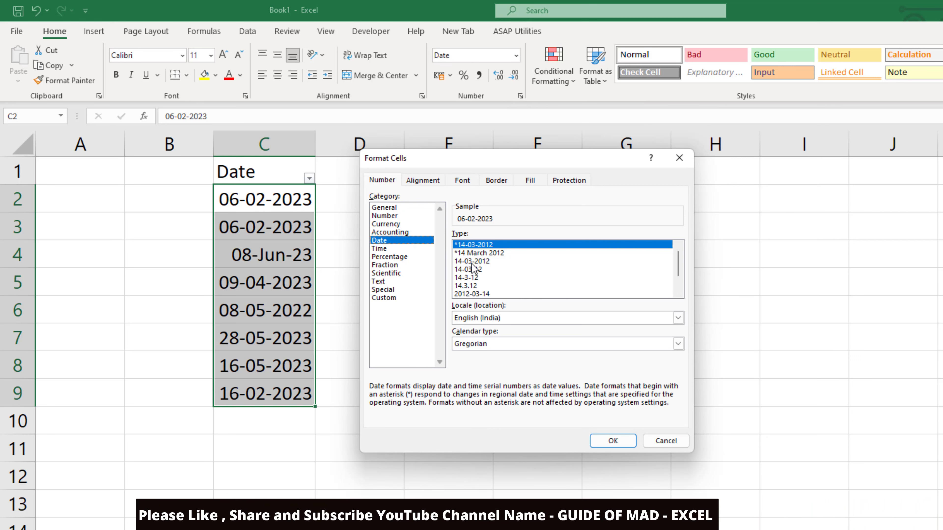
{"action": "left_click", "coordinate": [472, 261]}
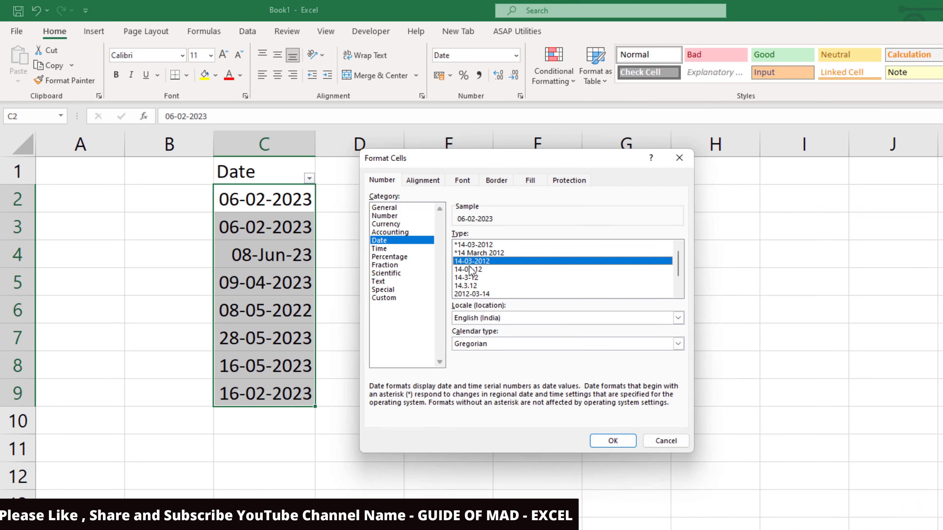
{"action": "left_click", "coordinate": [613, 441]}
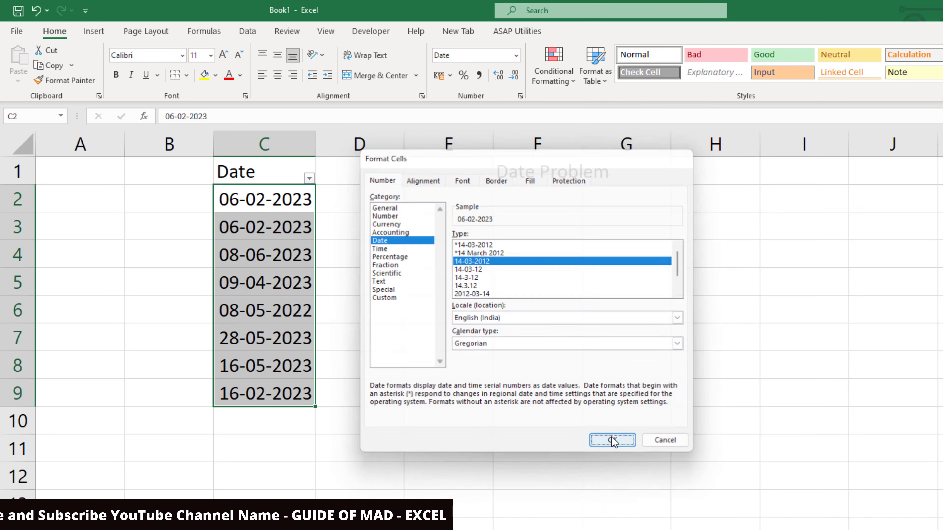